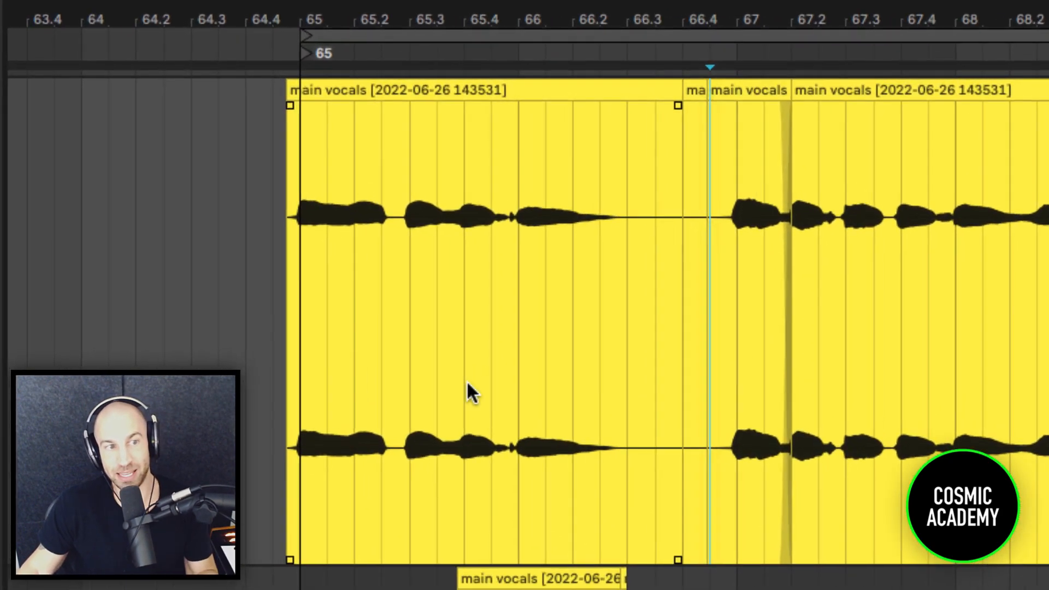
Activate Echo on the VOCAL track, show automation, and draw a Dry/Wet boost of about 35 % over the end of the first phrase.
click(351, 313)
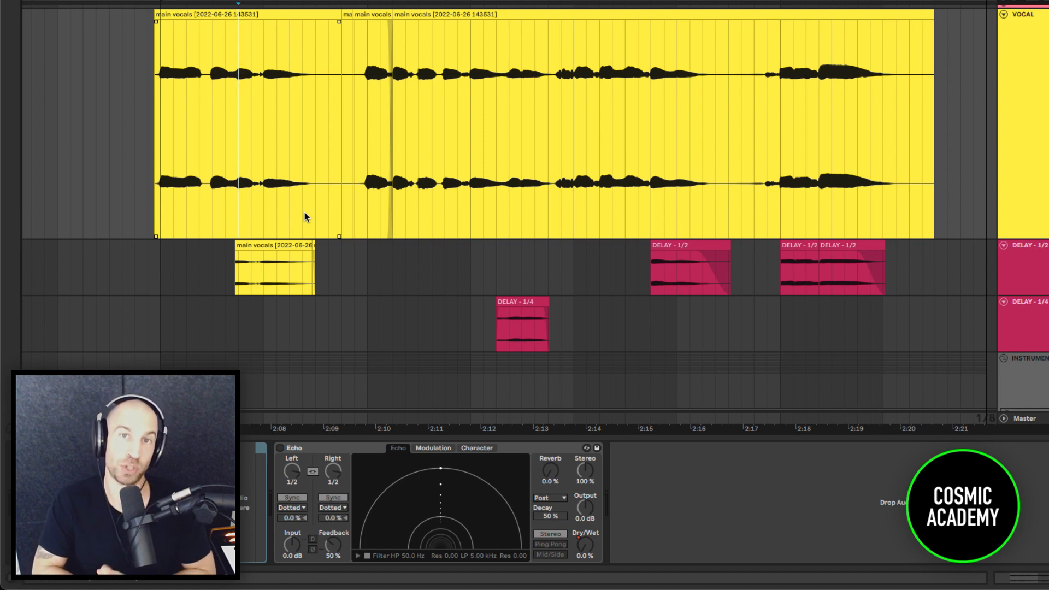
click(287, 448)
click(280, 448)
key(a)
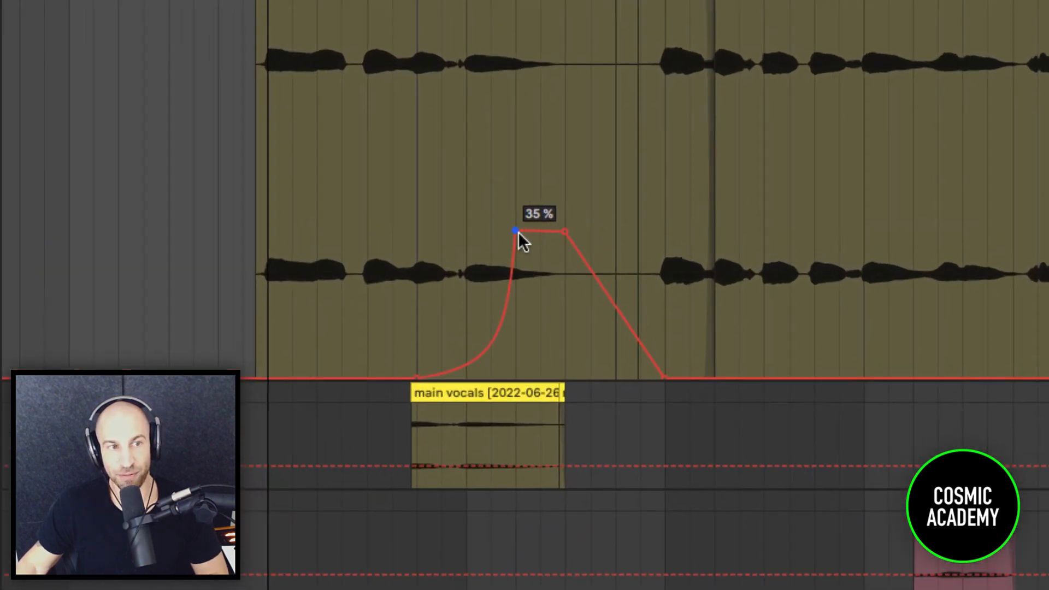
drag(518, 232, 421, 233)
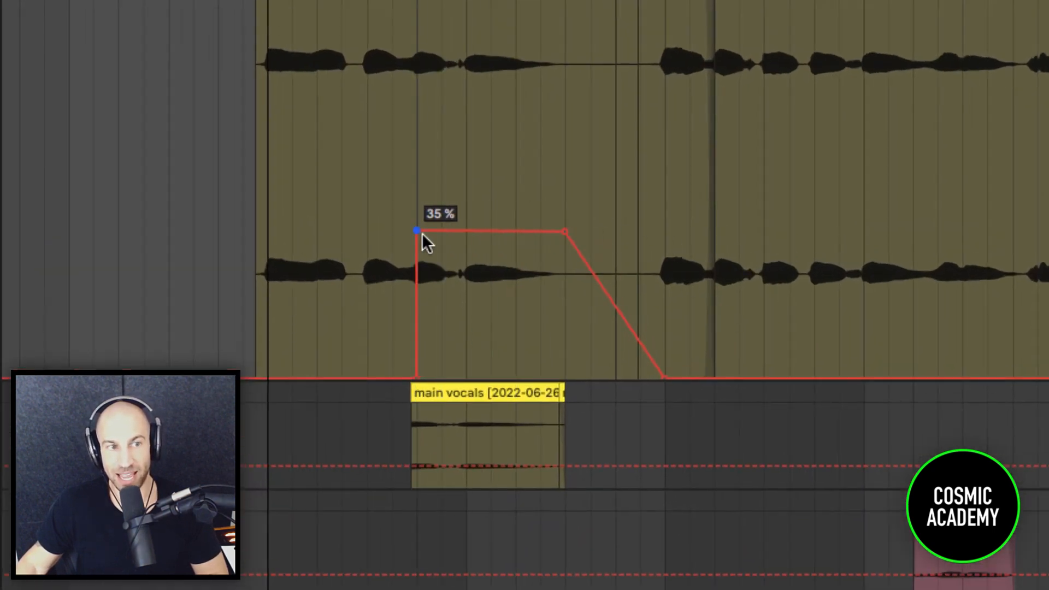
Raise the flat top of the vocal Echo's Dry/Wet automation to about 44 %.
click(276, 267)
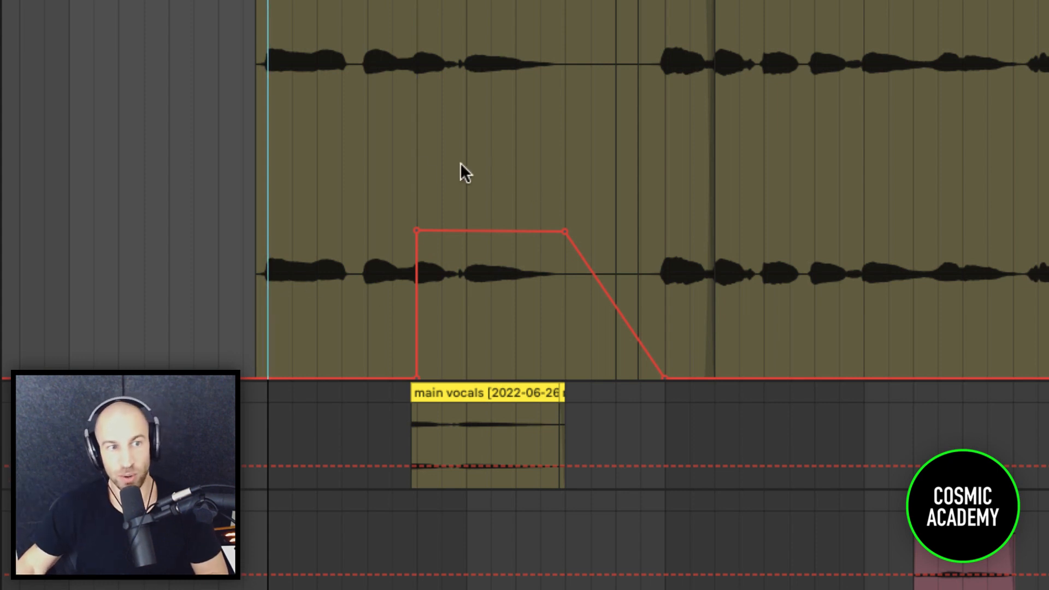
click(418, 158)
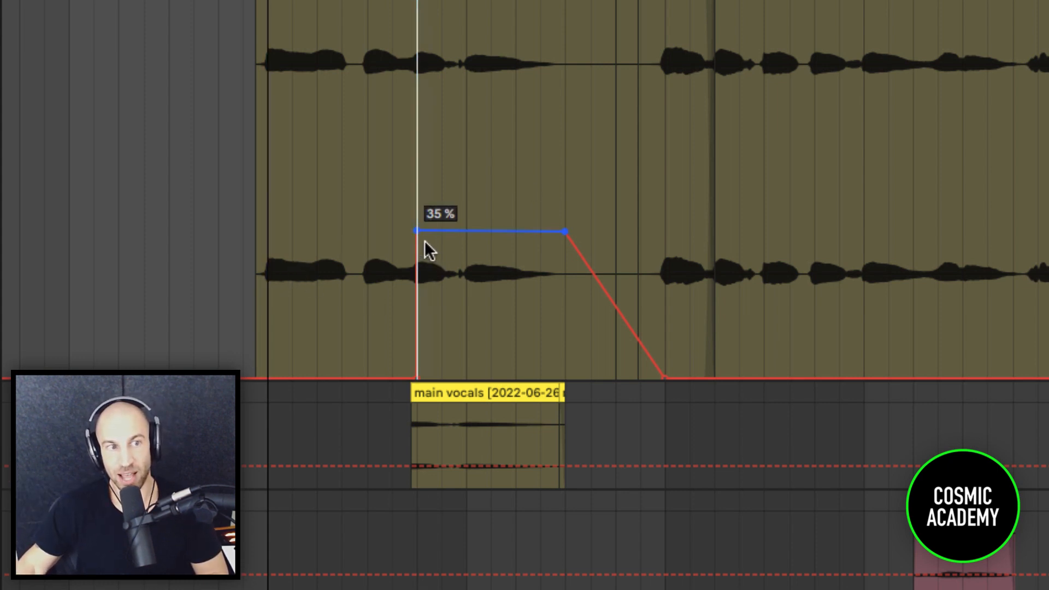
drag(452, 232, 453, 194)
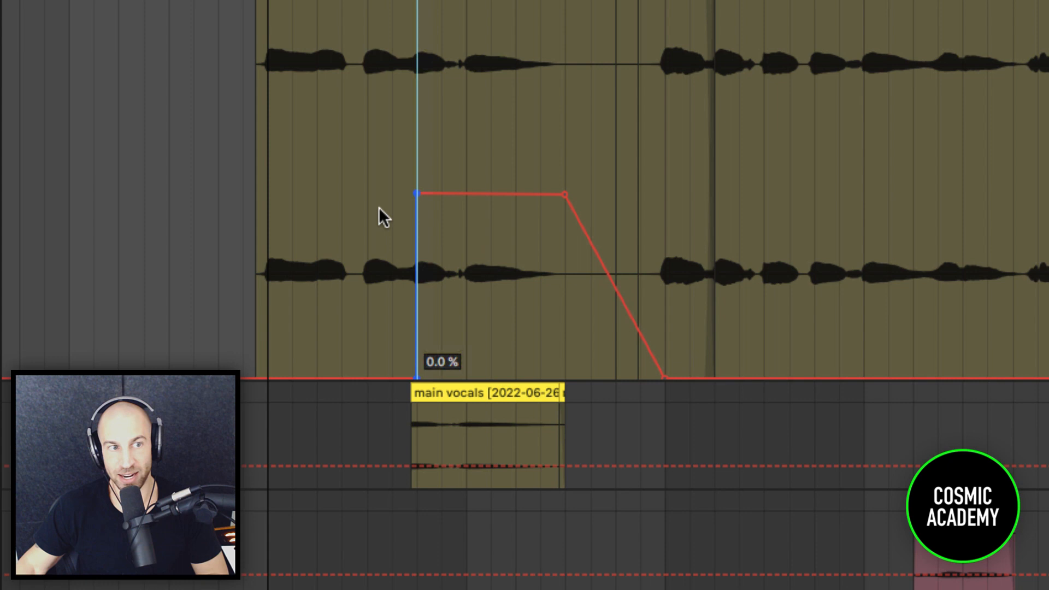
Play the vocal from bar 65 to hear the automated Echo on the first phrase.
click(268, 251)
key(space)
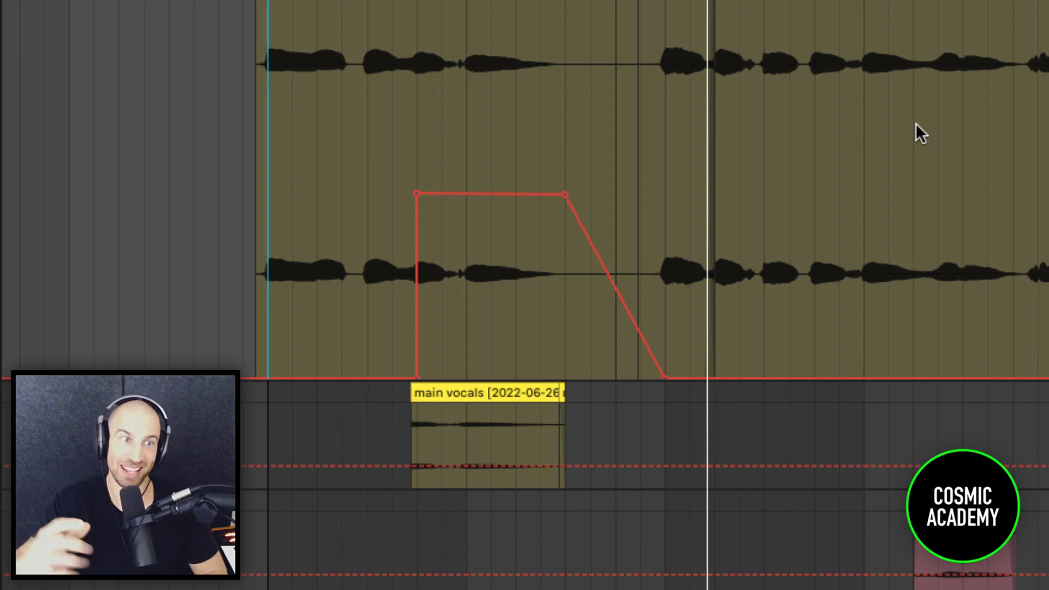
scroll(916, 122, up, 3)
key(space)
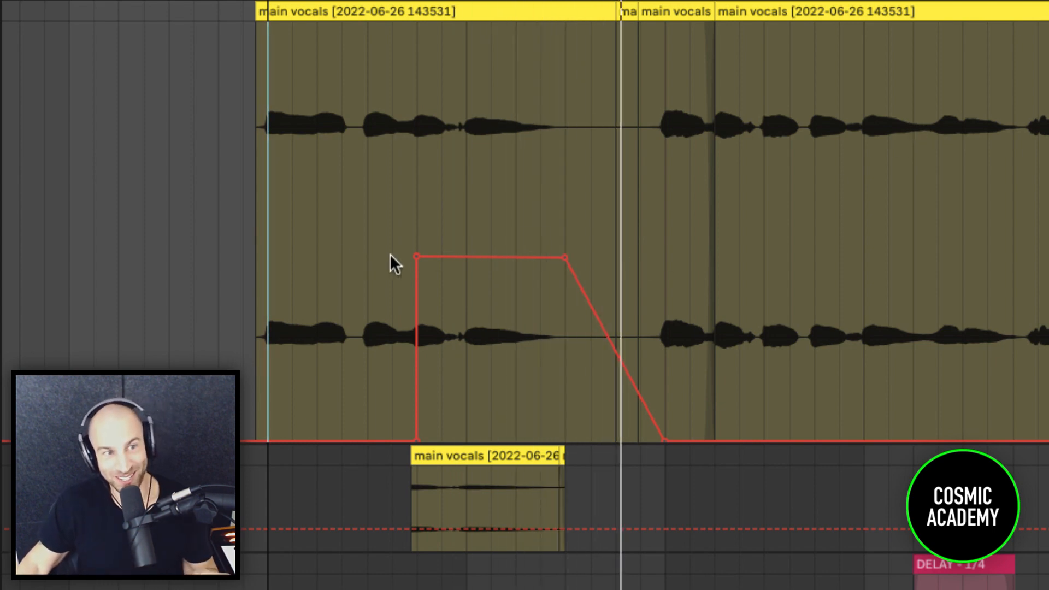
Reshape the start of the Dry/Wet automation into a gradual curve rising to 44 %, and play it back.
drag(417, 257, 463, 295)
drag(467, 257, 491, 257)
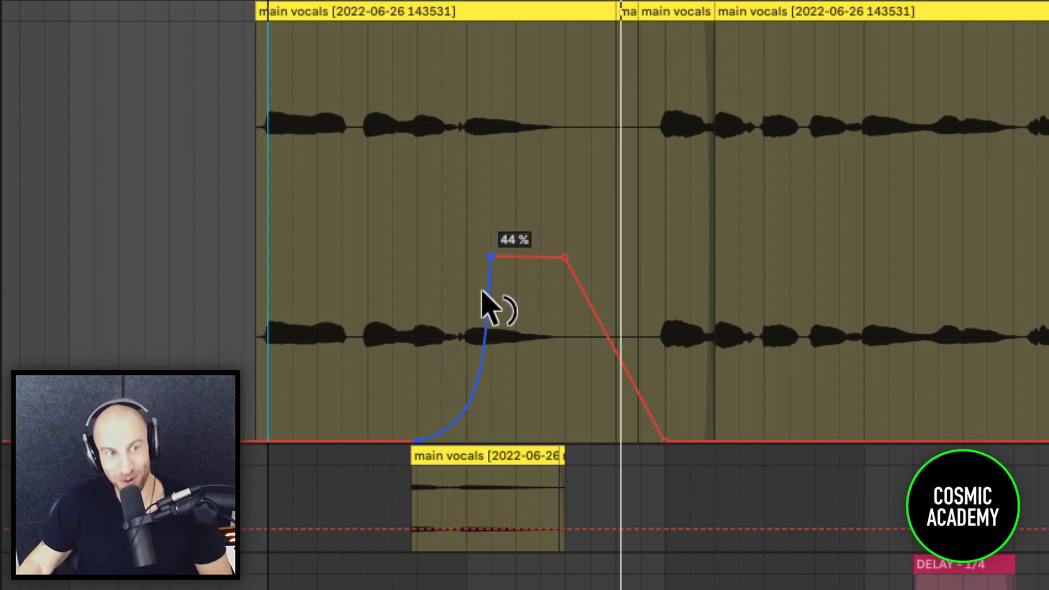
key(space)
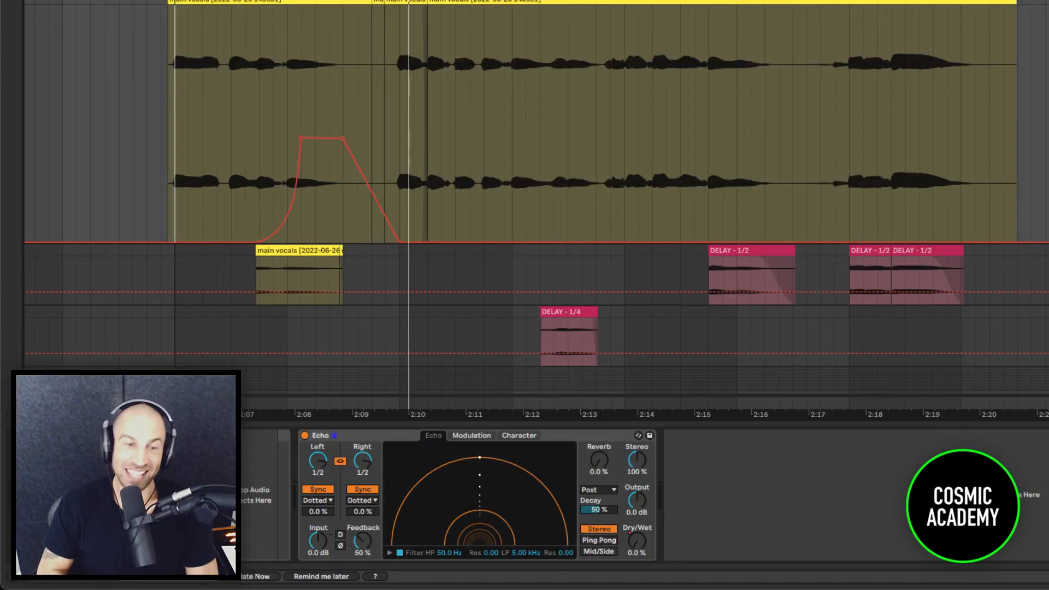
Turn off the Echo on the VOCAL track and hide the automation lanes.
click(637, 542)
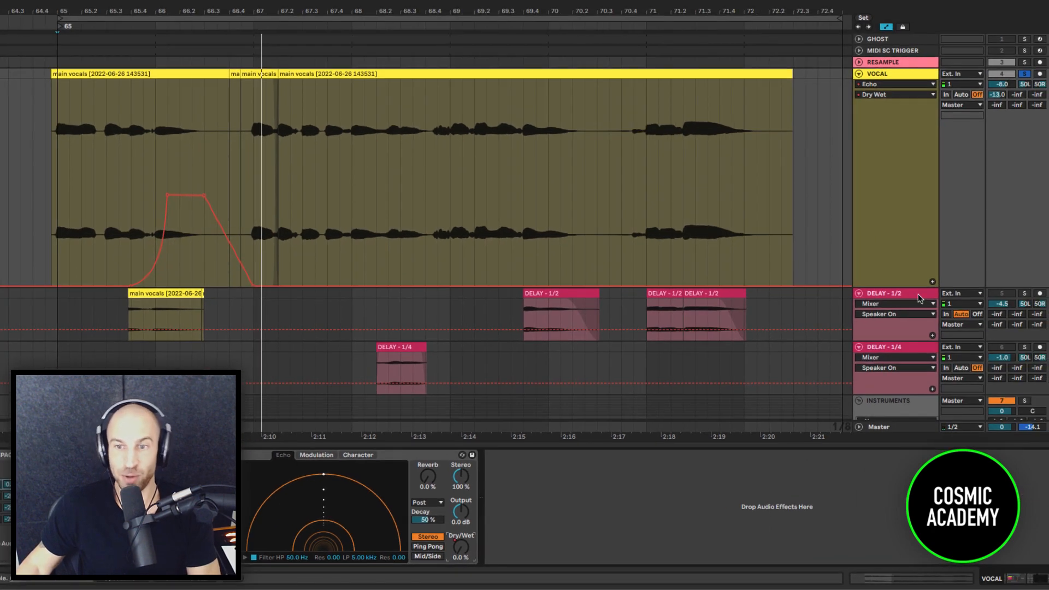
click(980, 279)
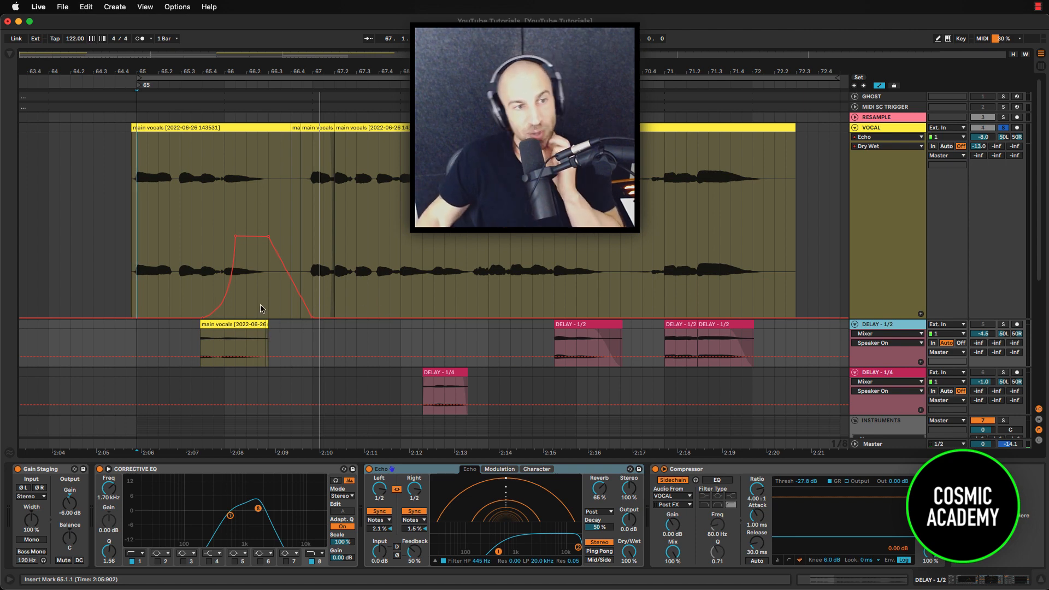
click(151, 236)
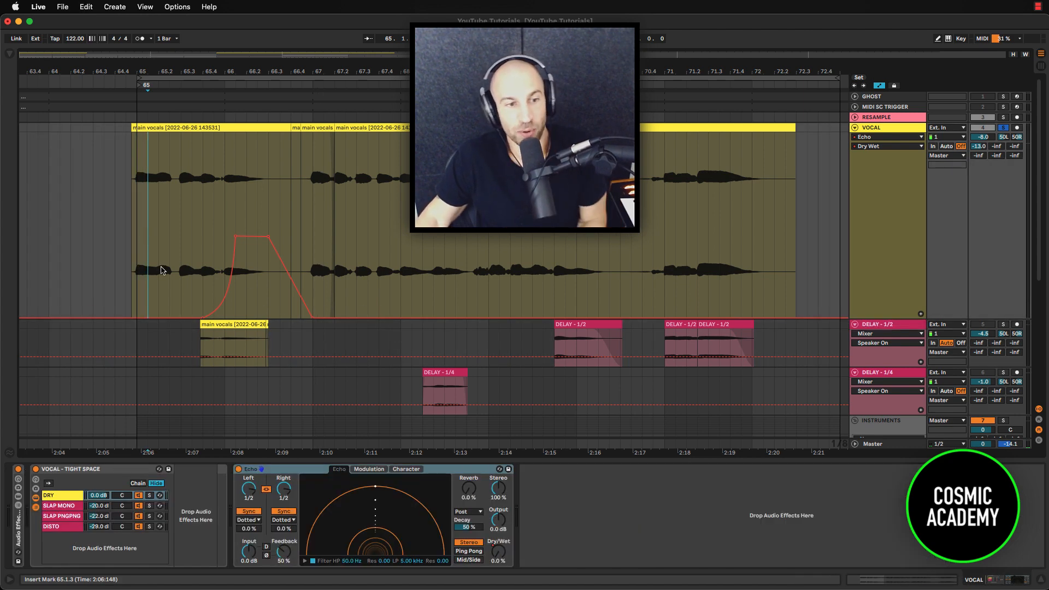
click(238, 470)
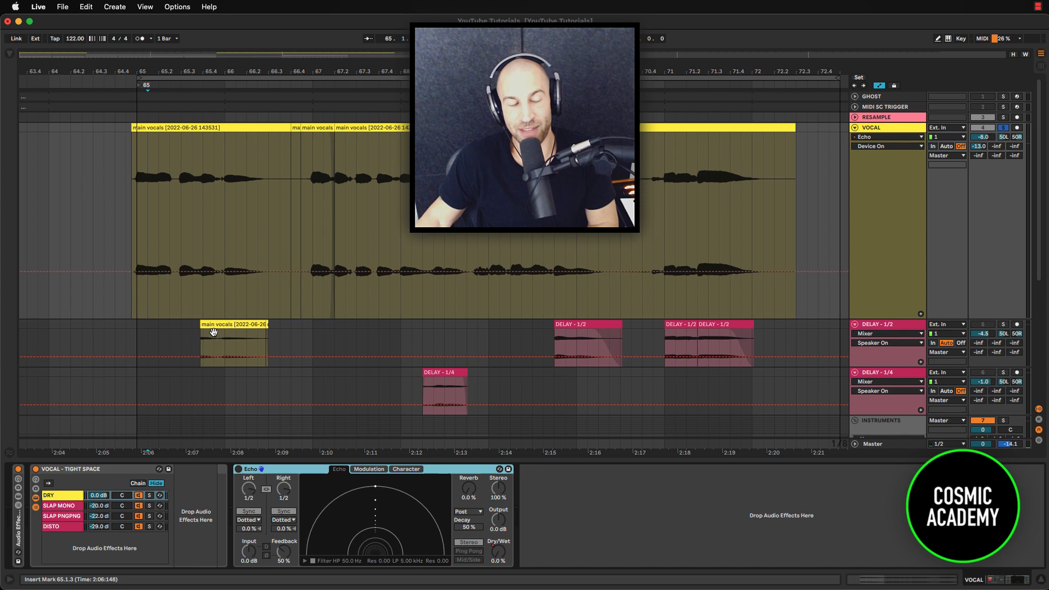
click(137, 343)
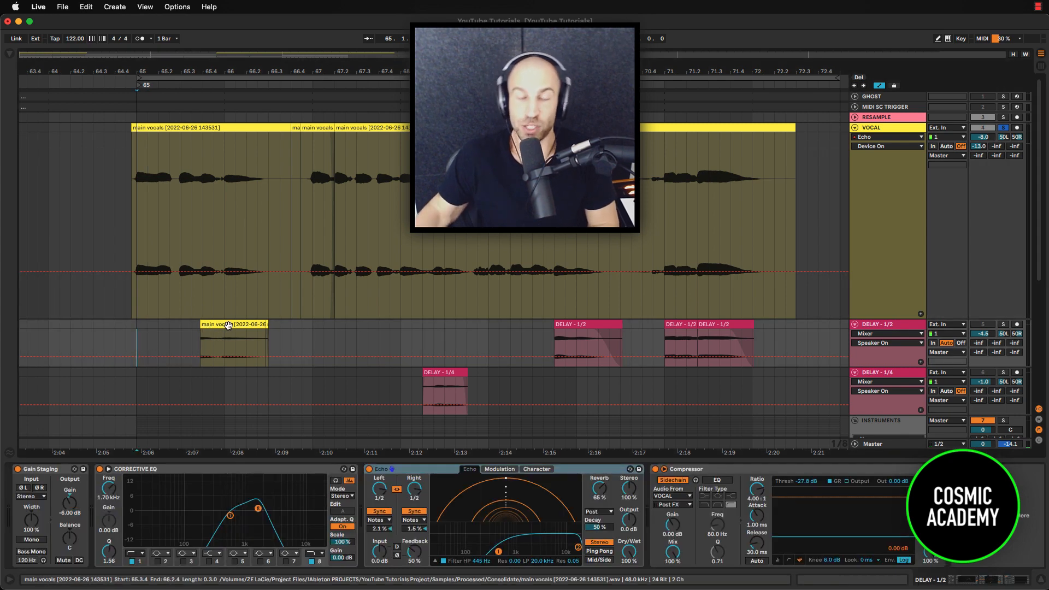
key(a)
Copy the vocal section from 65.4.1 to 66.3.1 onto the DELAY - 1/2 track and extend the clip's start slightly earlier.
click(205, 283)
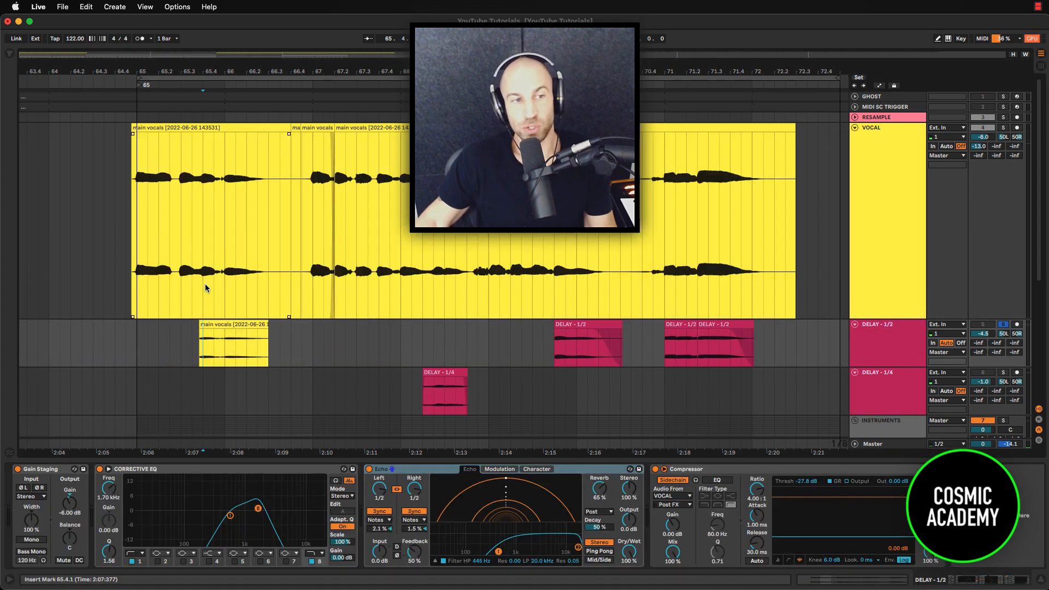
click(200, 285)
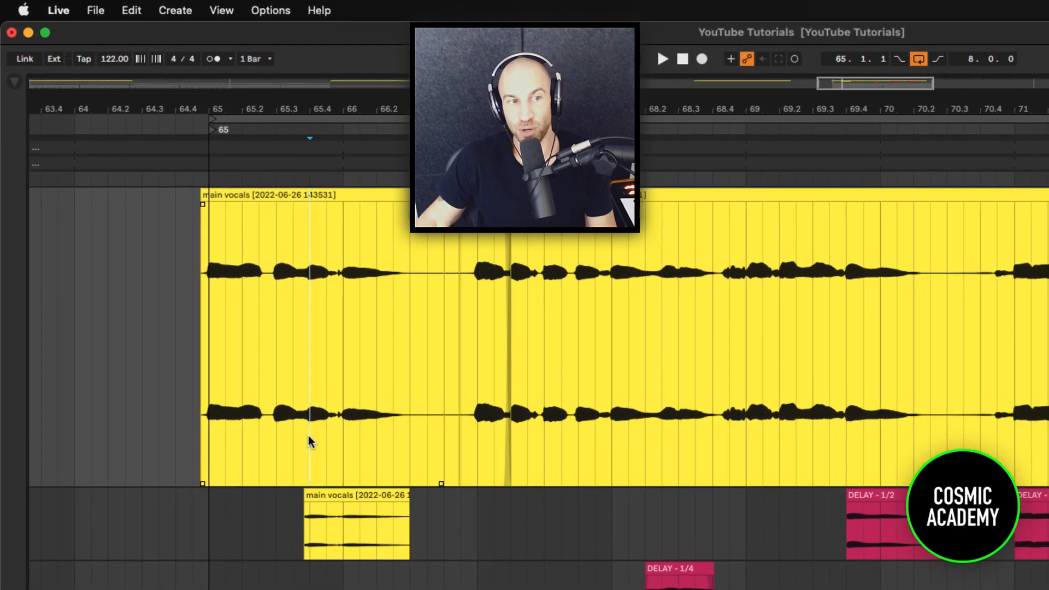
drag(217, 307, 278, 308)
drag(397, 436, 407, 437)
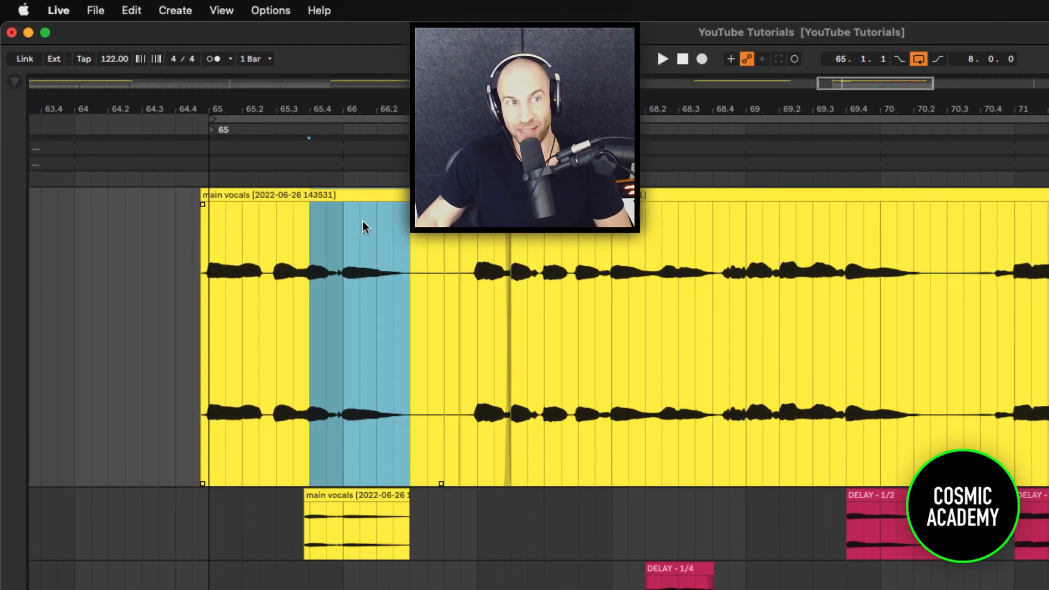
drag(344, 204, 304, 497)
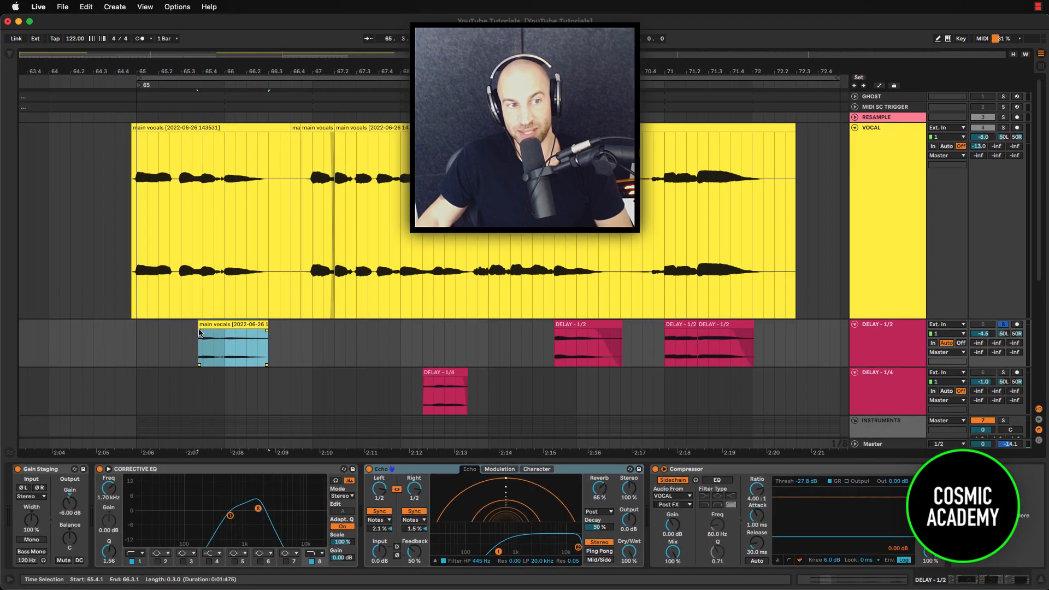
drag(200, 331, 203, 332)
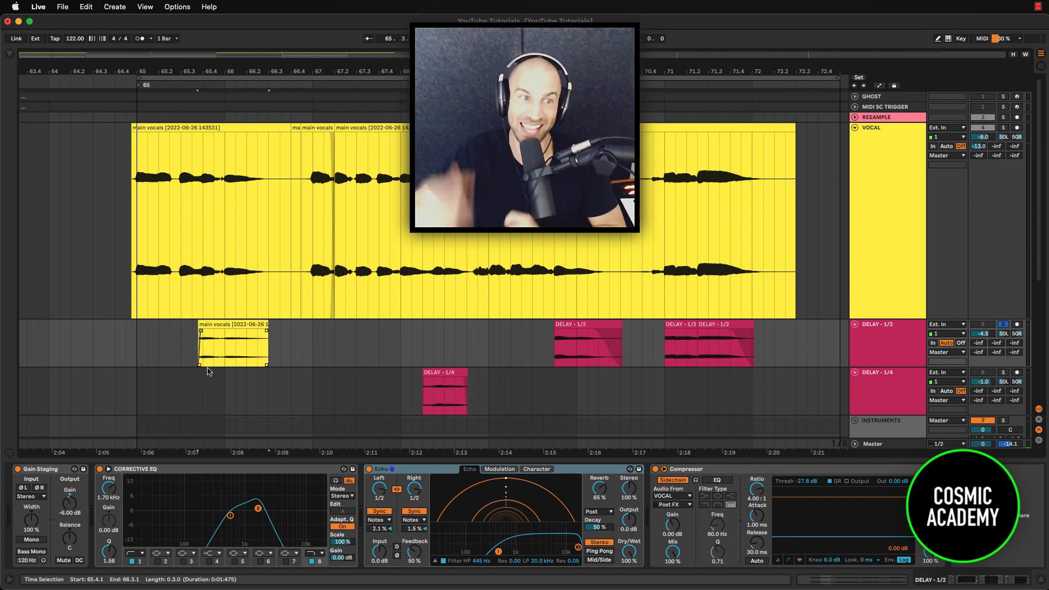
Play the soloed DELAY - 1/2 track from 65.1.1 to hear its first vocal clip.
drag(134, 289, 202, 297)
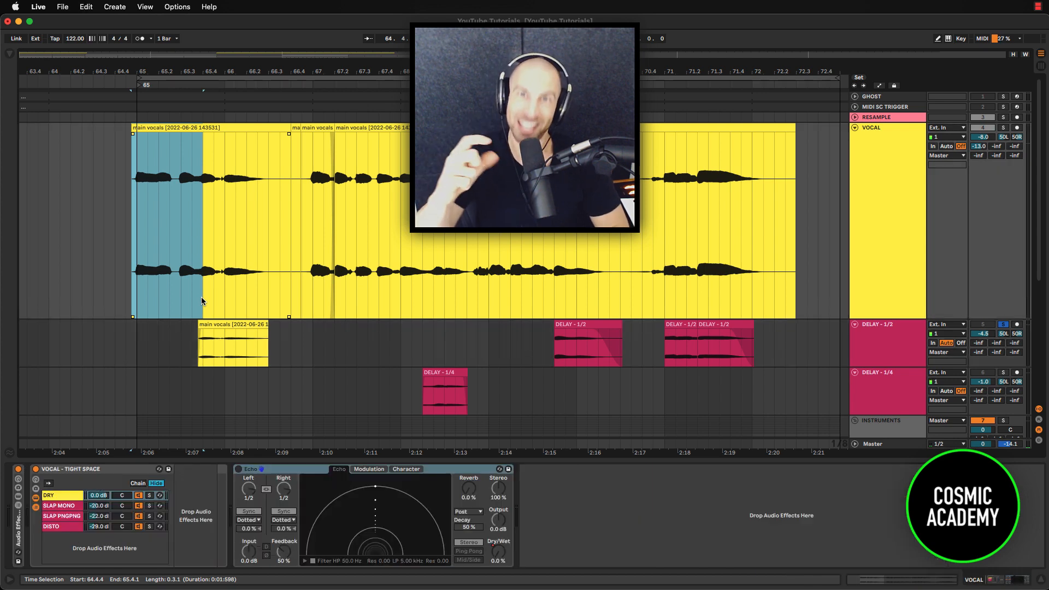
click(152, 355)
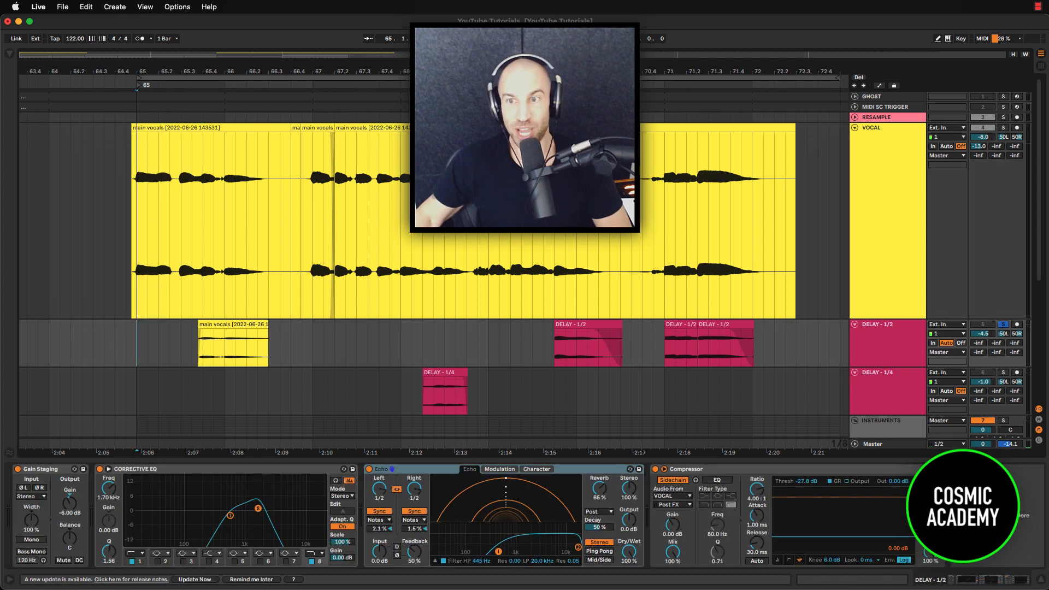
click(141, 269)
key(space)
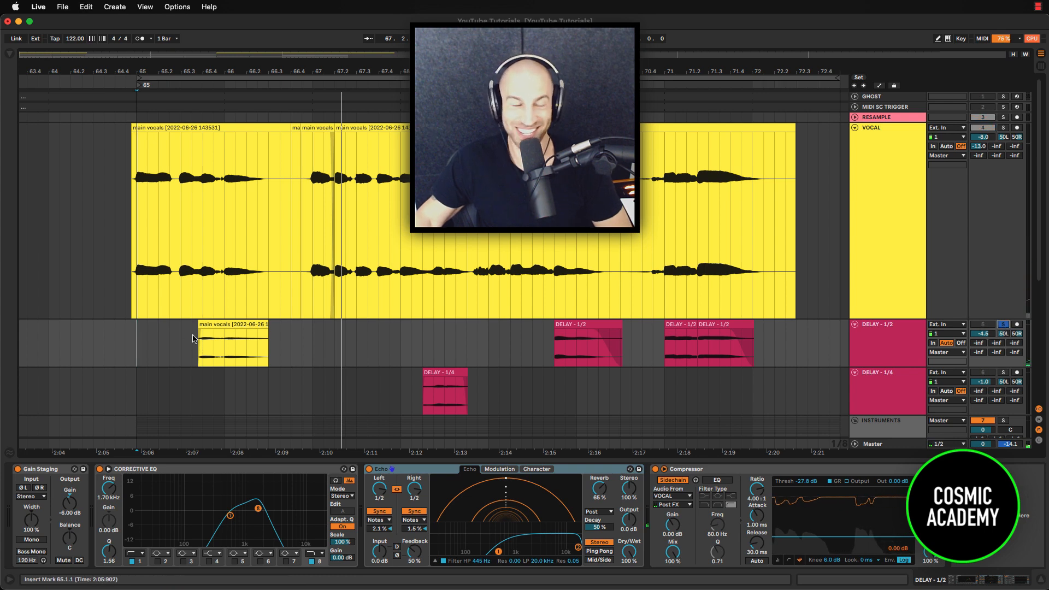
click(199, 351)
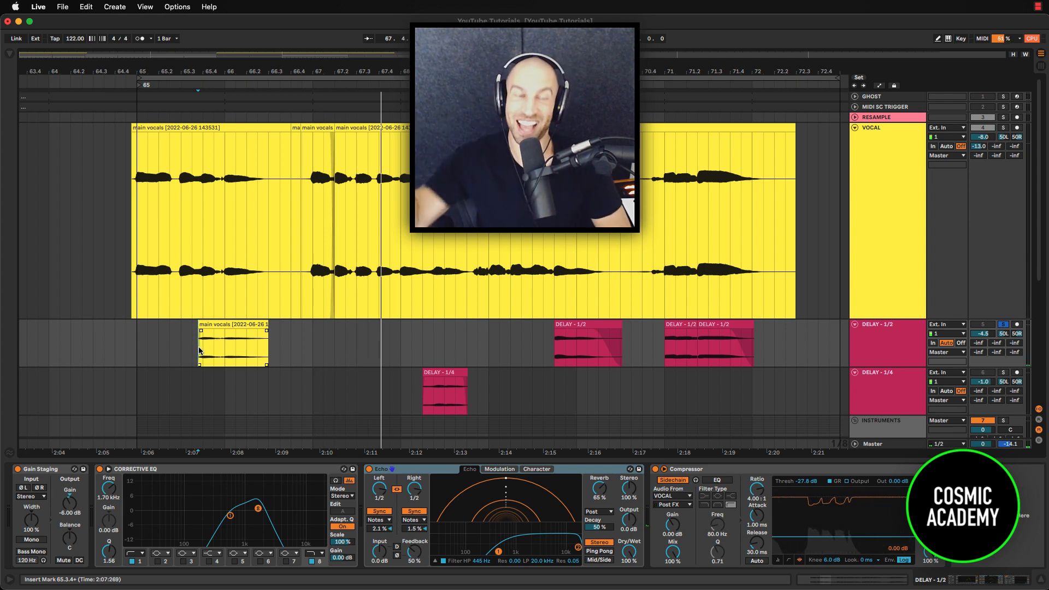
Solo the VOCAL track together with DELAY - 1/2 and play both from 69.1.1.
drag(203, 208, 265, 212)
drag(140, 196, 170, 199)
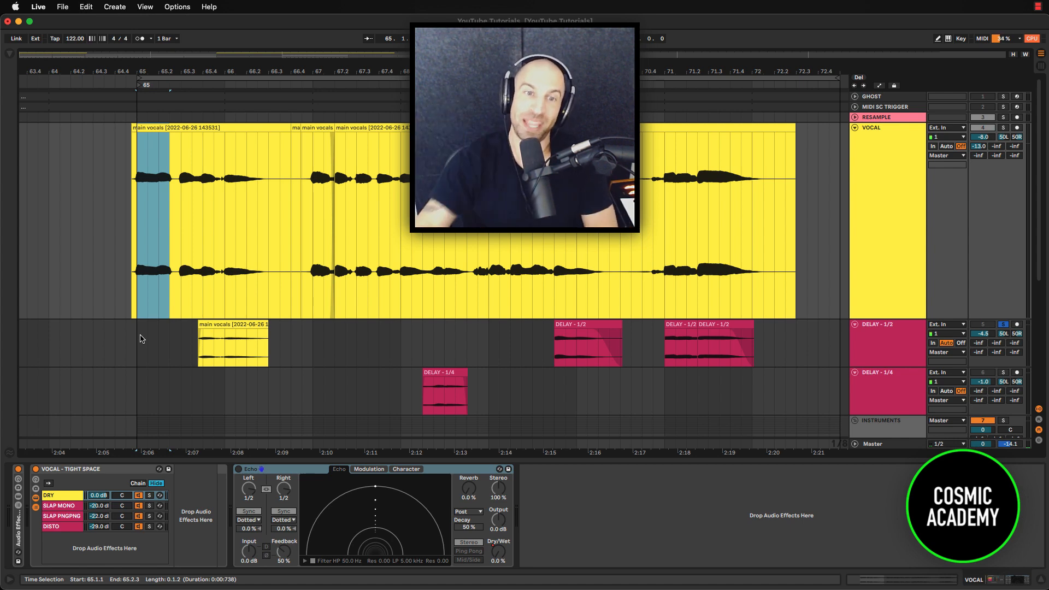
click(489, 262)
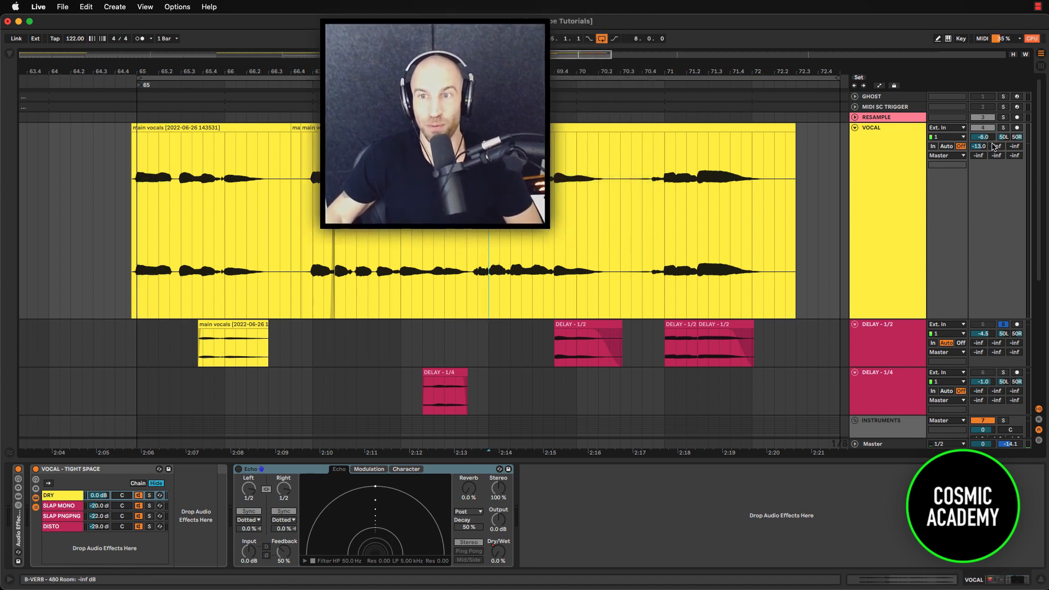
key(space)
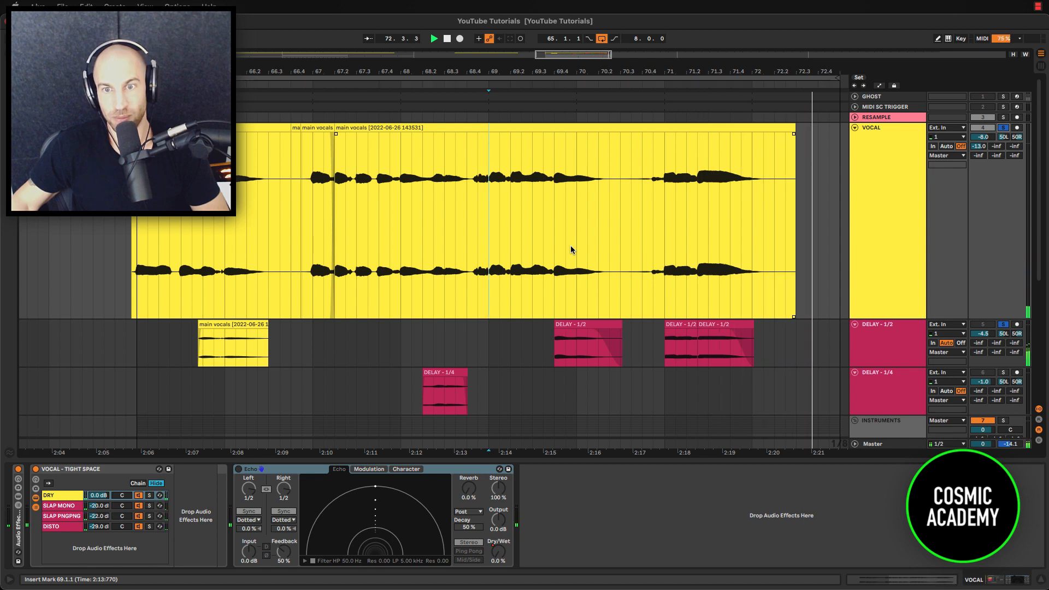
key(space)
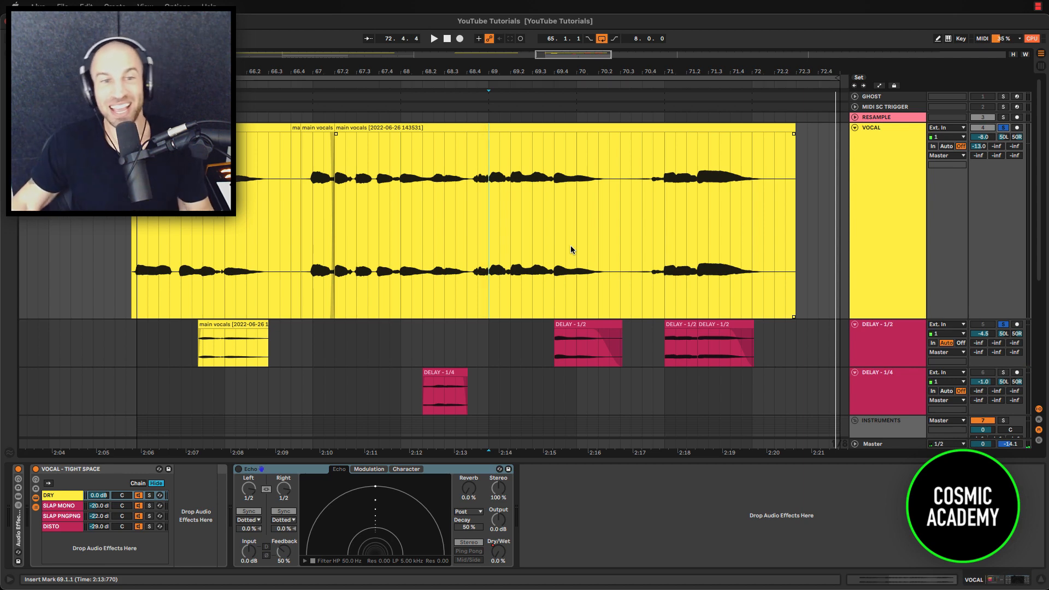
Solo only the DELAY - 1/4 track and play it from the start of its clip.
click(870, 341)
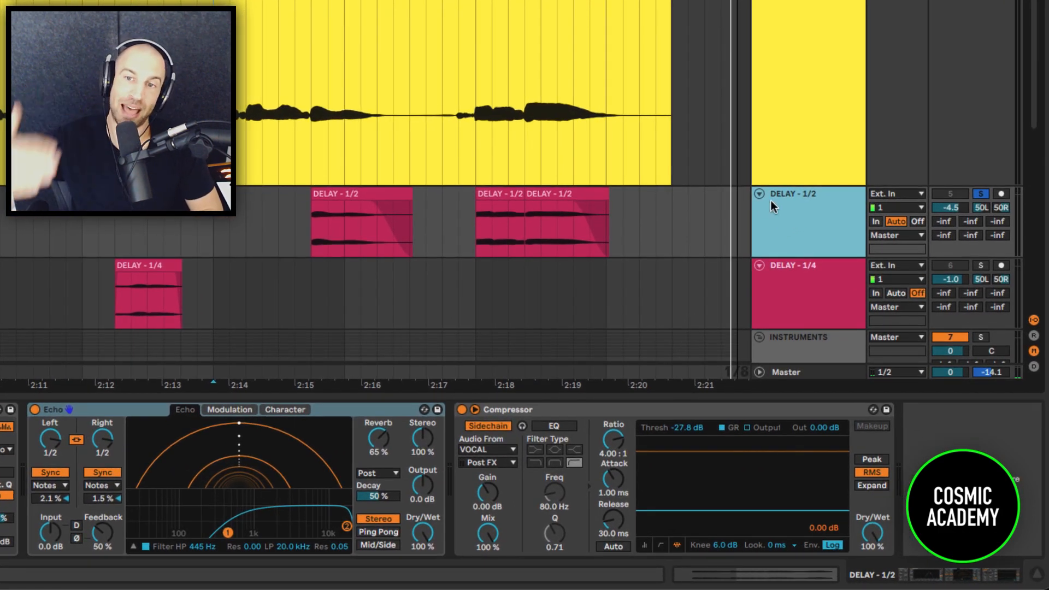
click(785, 275)
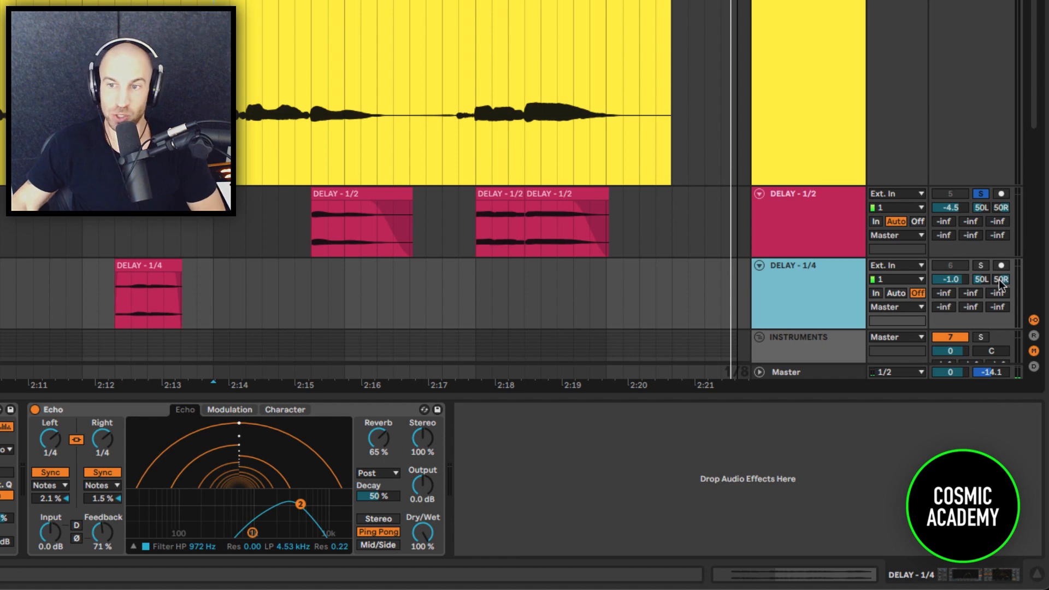
click(979, 266)
click(120, 307)
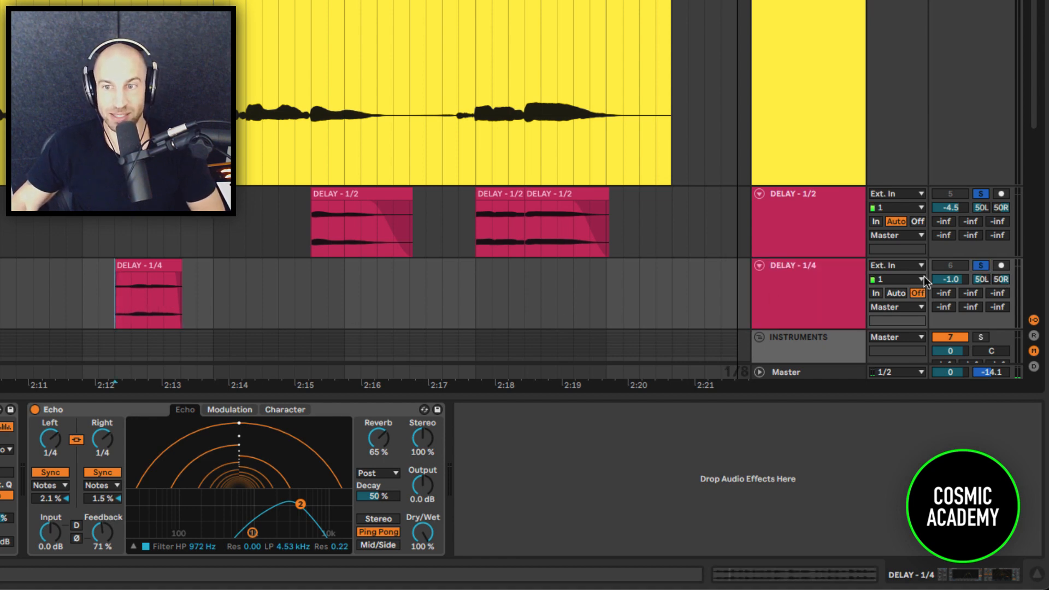
key(space)
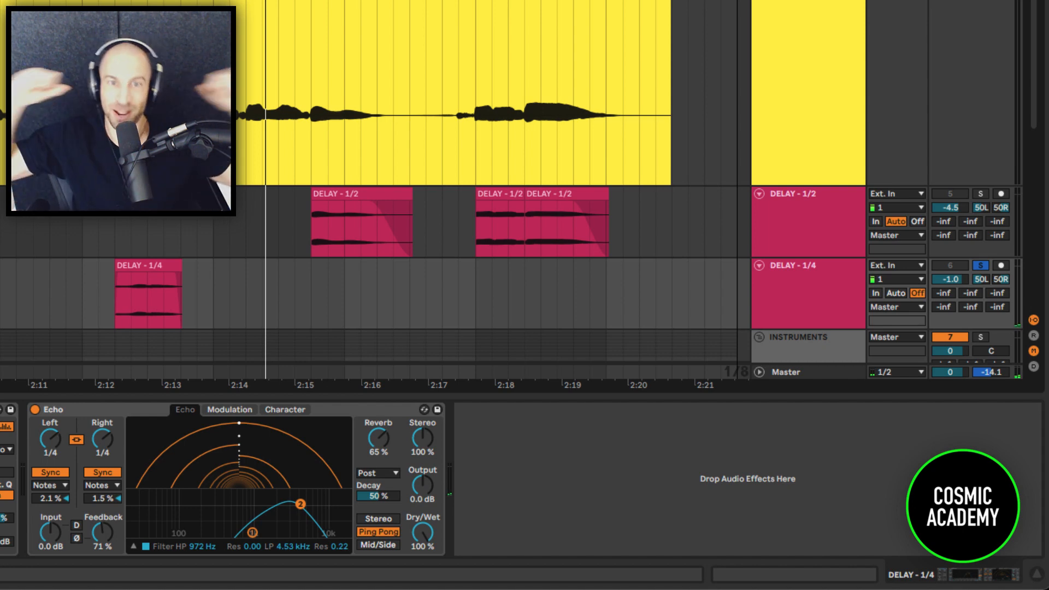
key(space)
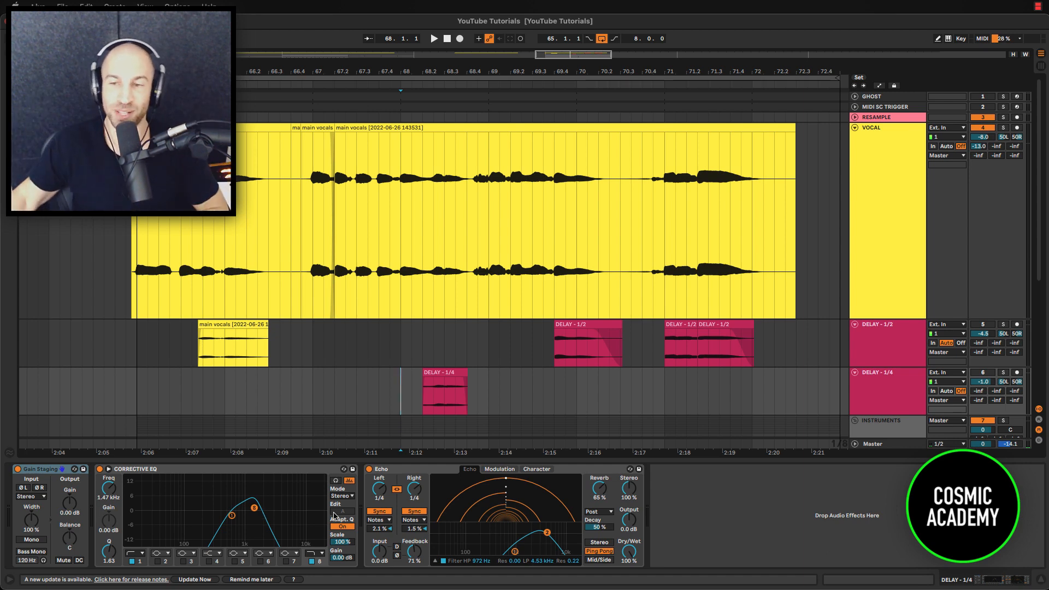
Show the DELAY - 1/2 track's devices and select its sidechain Compressor for inspection.
click(876, 359)
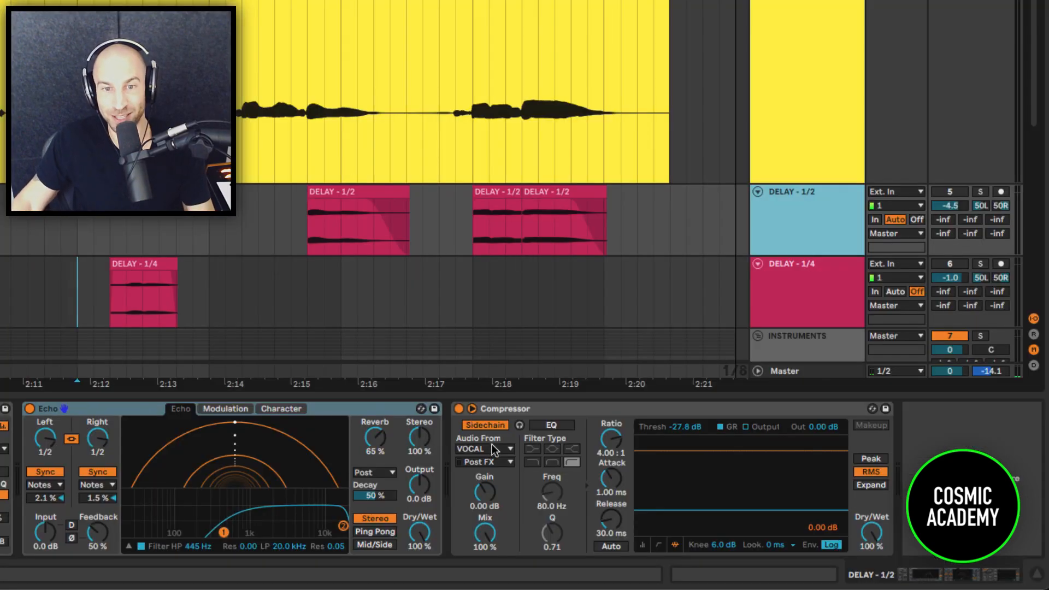
click(508, 409)
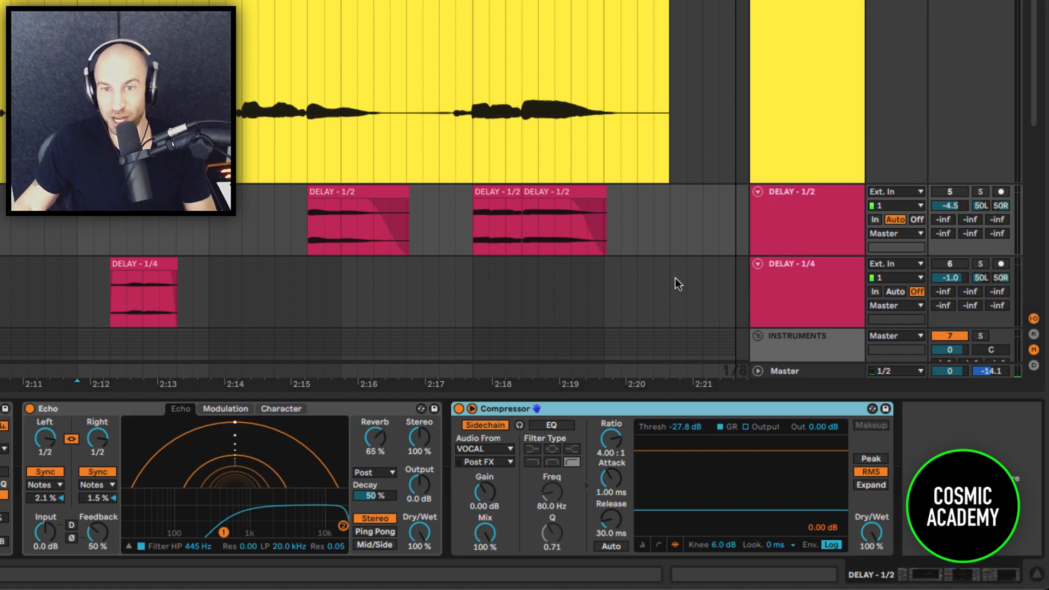
Solo the DELAY - 1/2 track and choose VOCAL as the sidechain audio source of its Compressor.
click(780, 240)
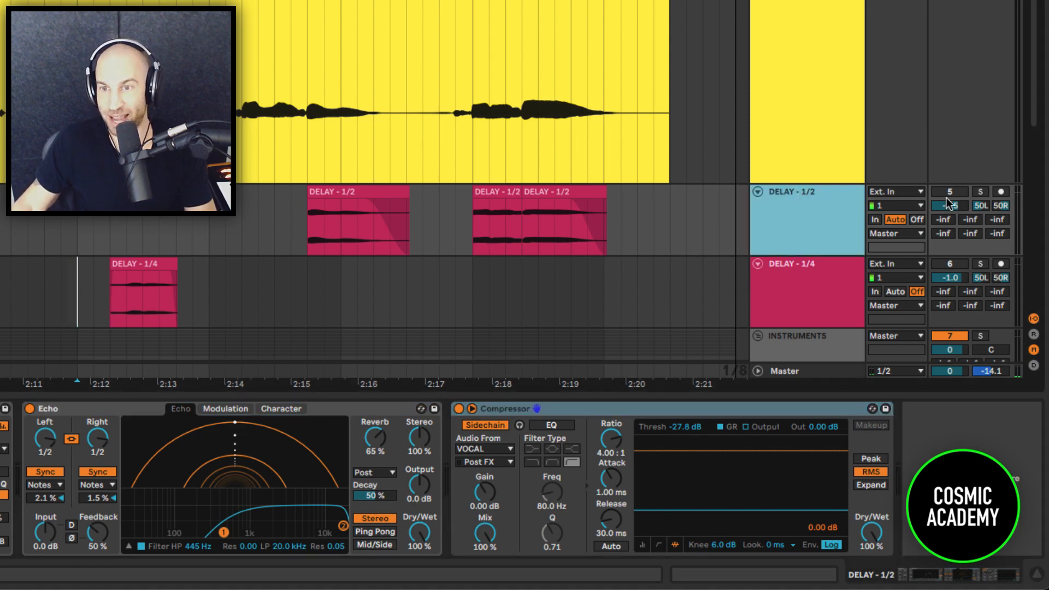
click(965, 193)
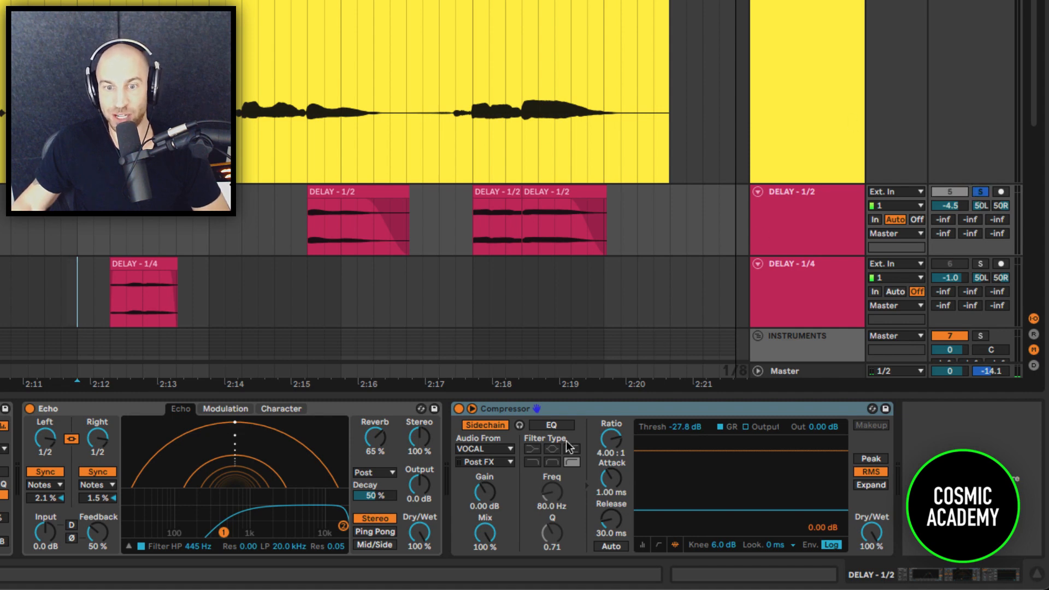
click(473, 449)
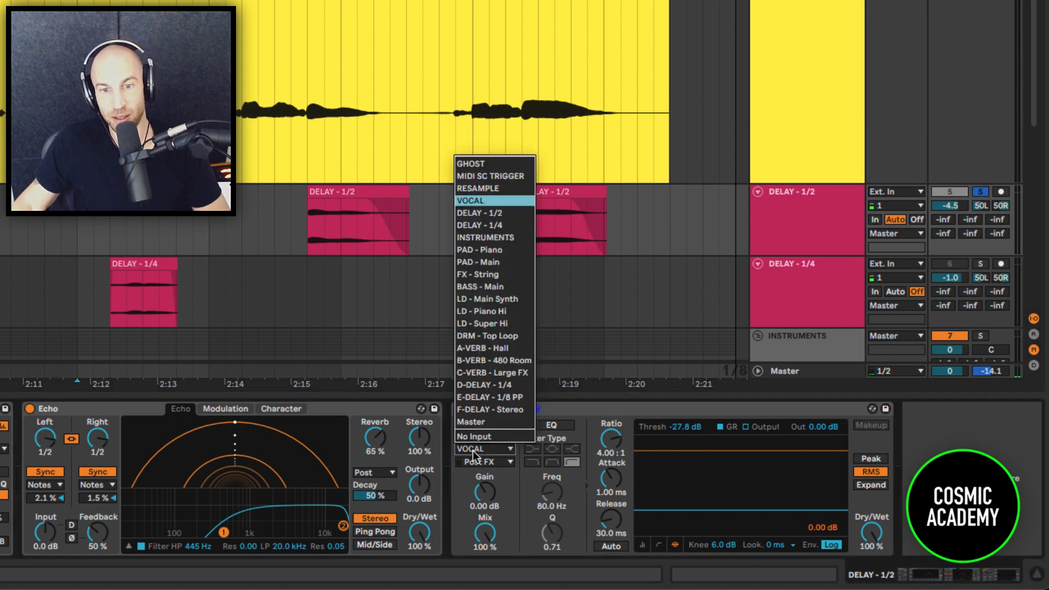
click(478, 200)
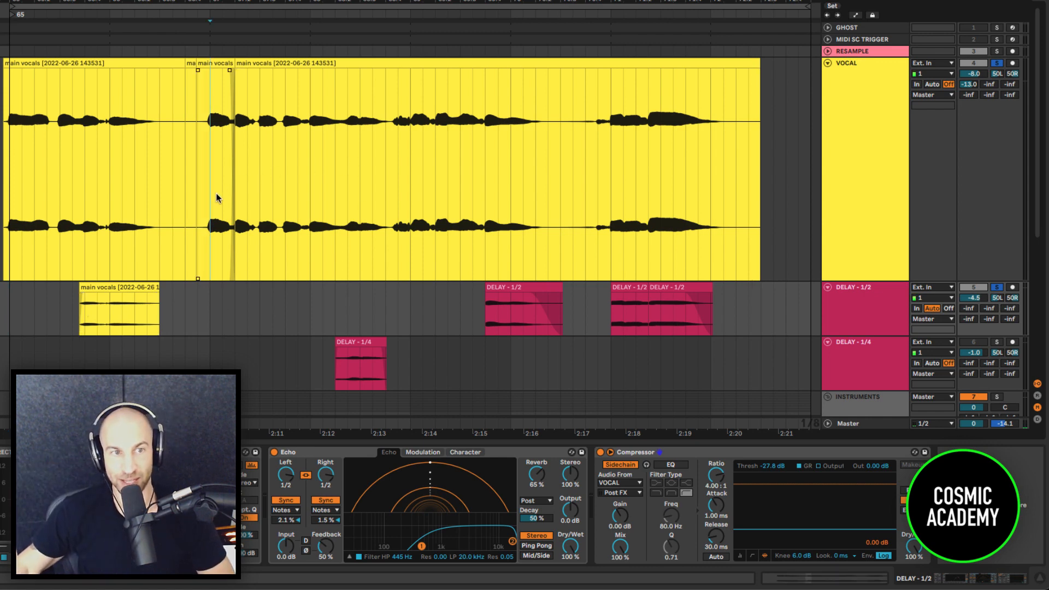
Mark the vocal phrase following the first delay clip, then play VOCAL and DELAY - 1/2 from bar 65 with the delay track's Compressor shown.
drag(213, 195, 425, 198)
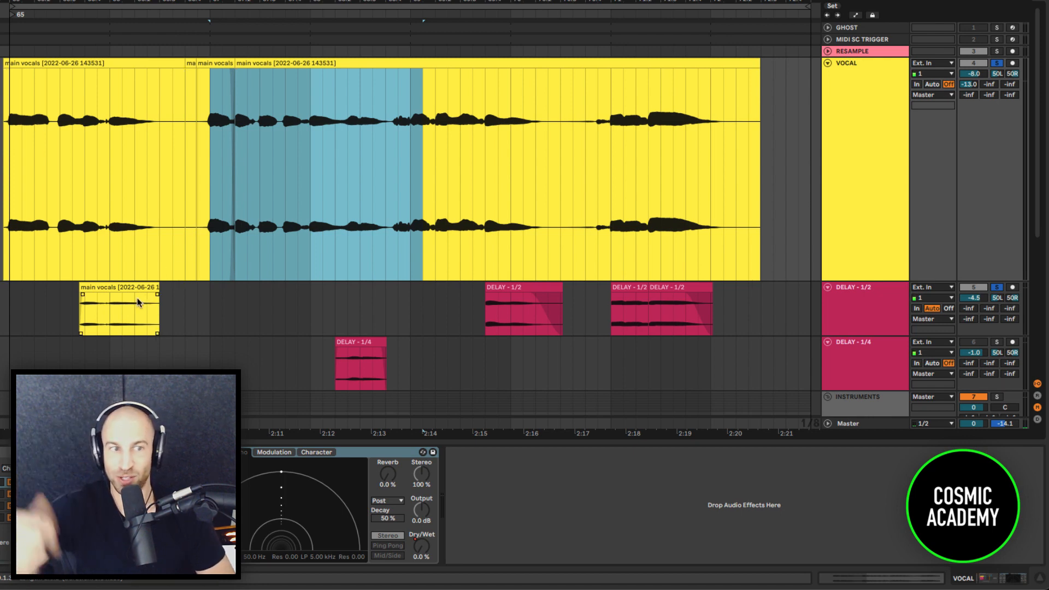
click(215, 306)
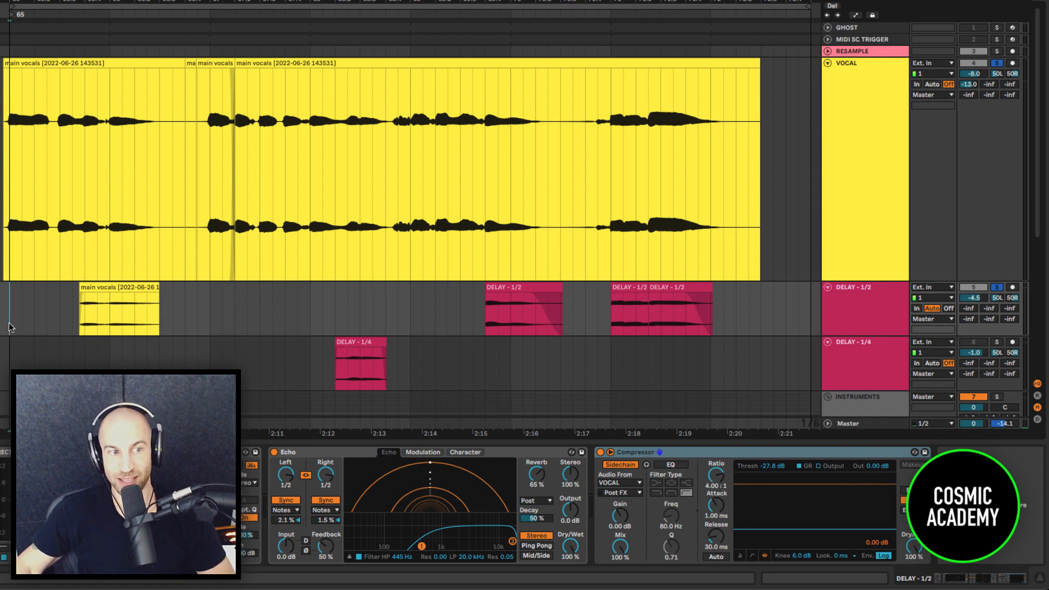
key(space)
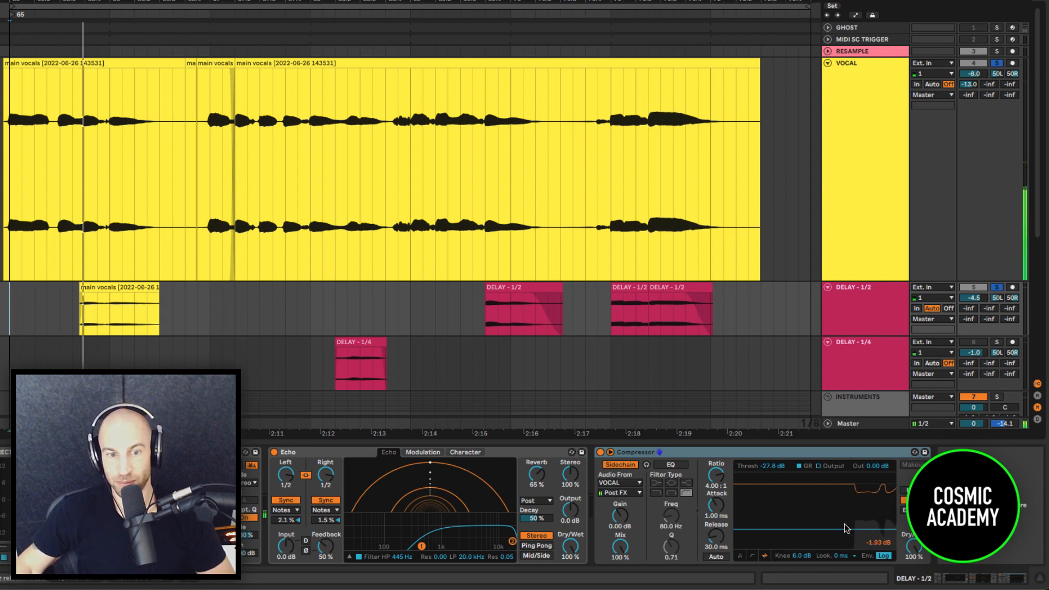